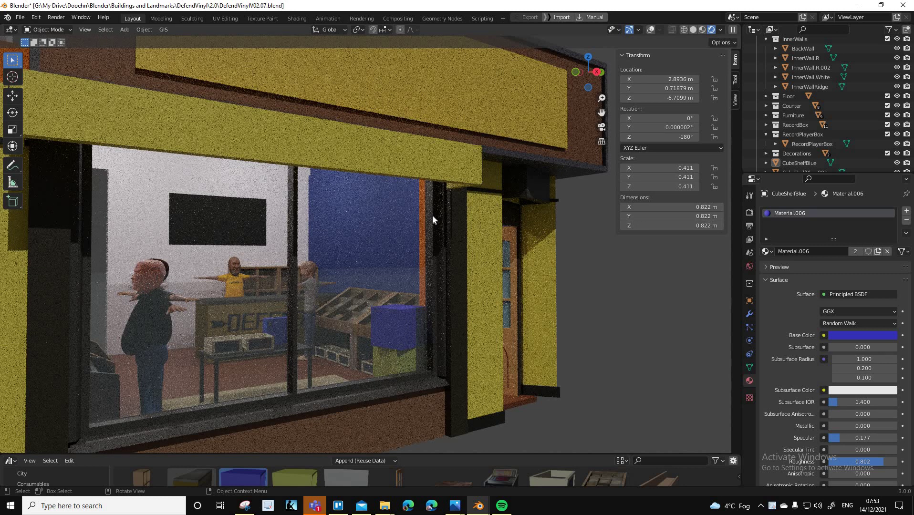
- Look through the shop entrance and examine the blue record box and crates on the black table
middle_drag(404, 215, 418, 275)
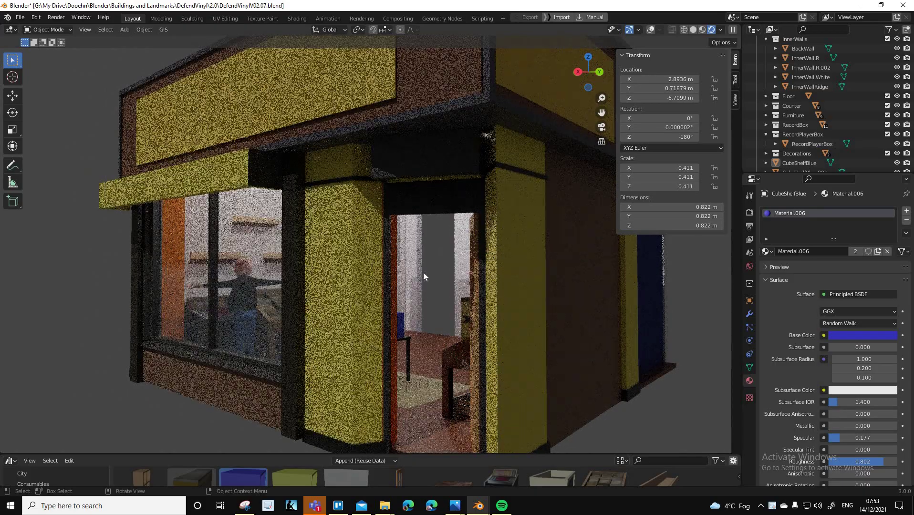
scroll(424, 271, up, 10)
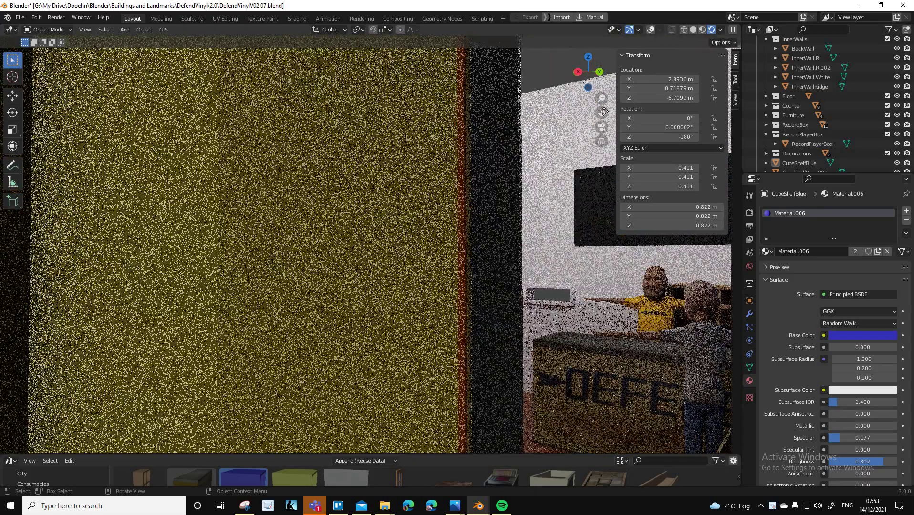
drag(604, 112, 405, 286)
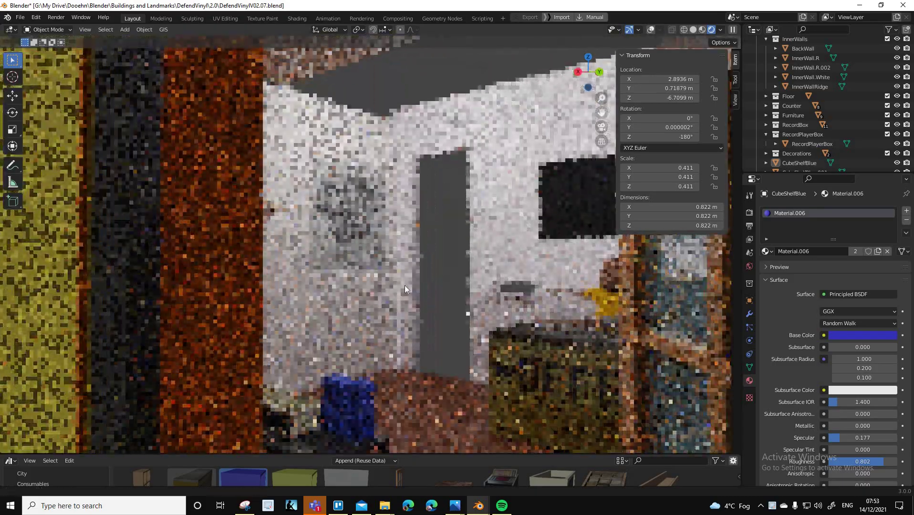
scroll(405, 291, up, 4)
middle_drag(405, 293, 399, 322)
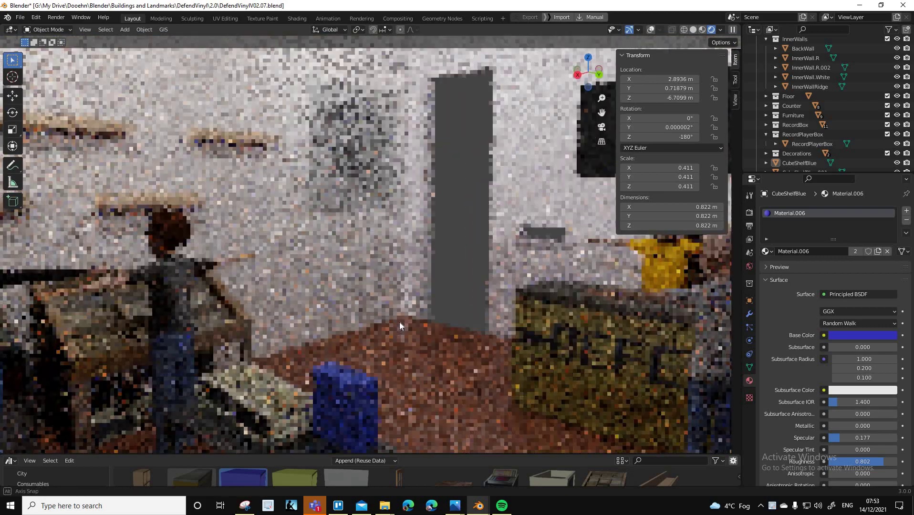
scroll(400, 326, down, 4)
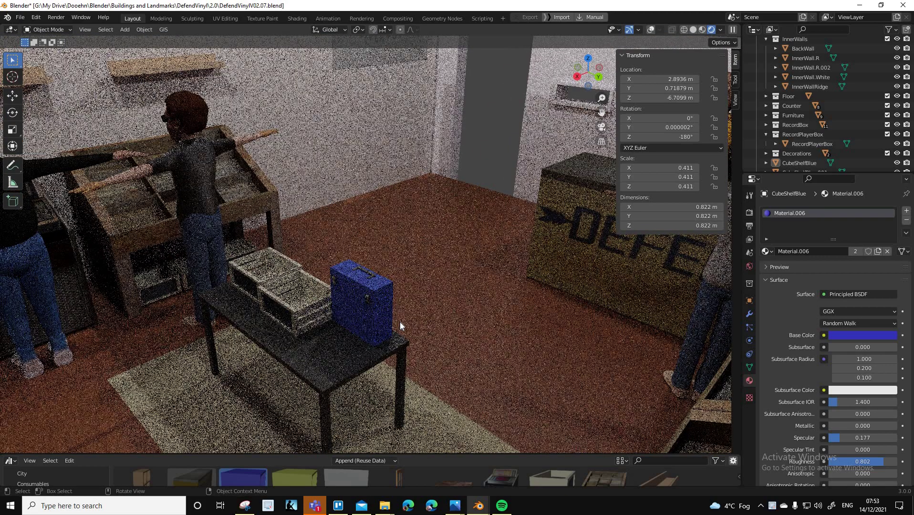
scroll(401, 326, up, 2)
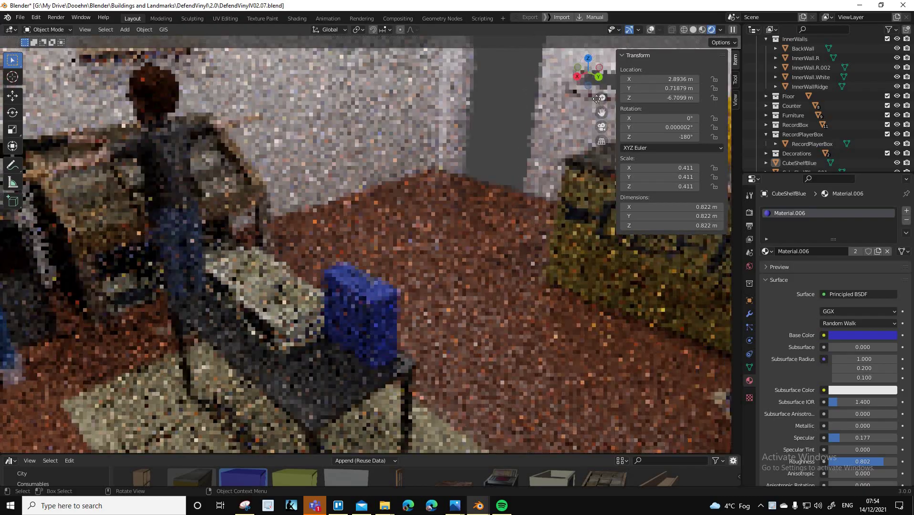
scroll(400, 326, up, 5)
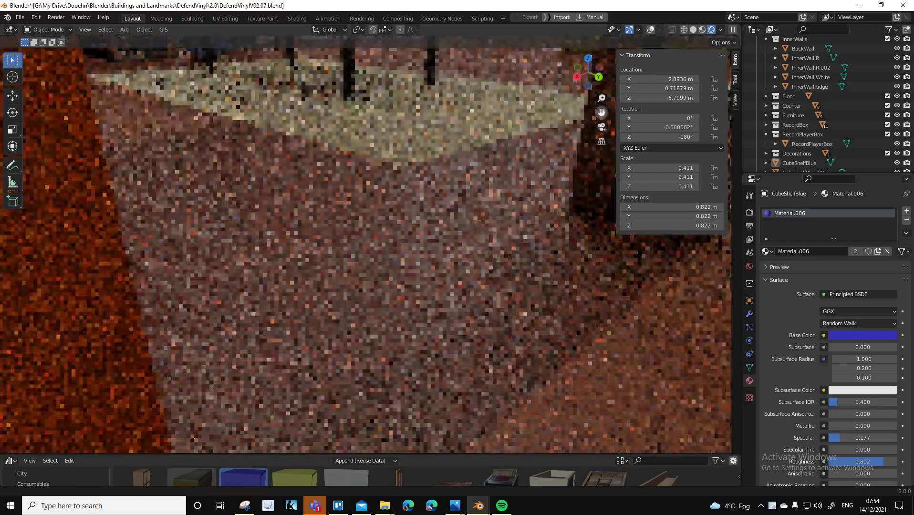
scroll(540, 131, down, 6)
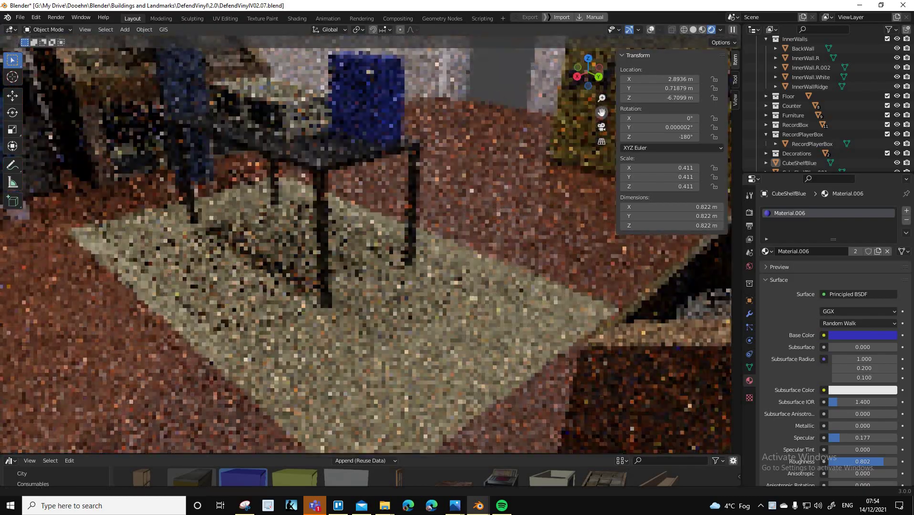
drag(540, 131, 442, 161)
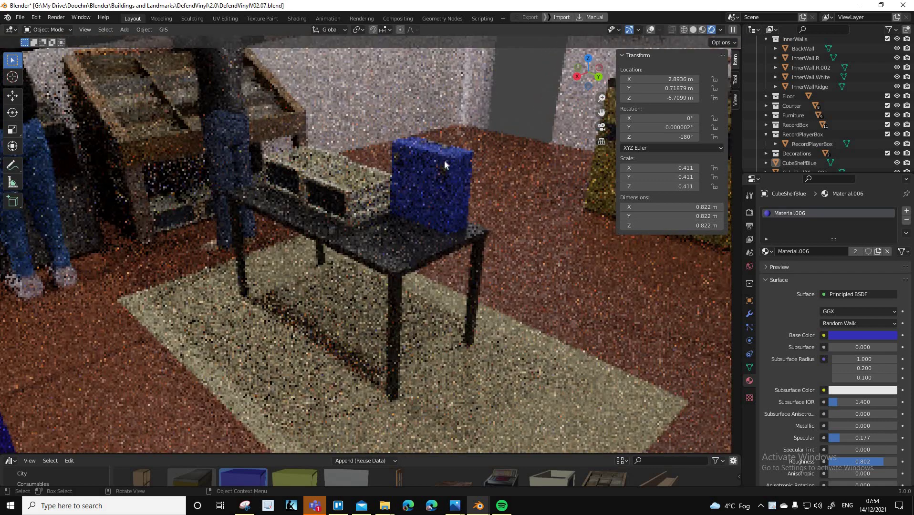
scroll(444, 160, up, 4)
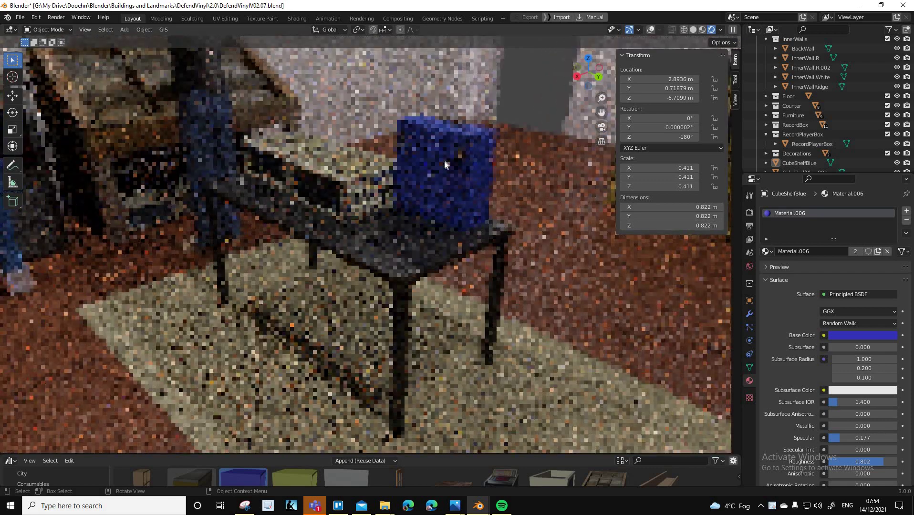
scroll(444, 160, down, 4)
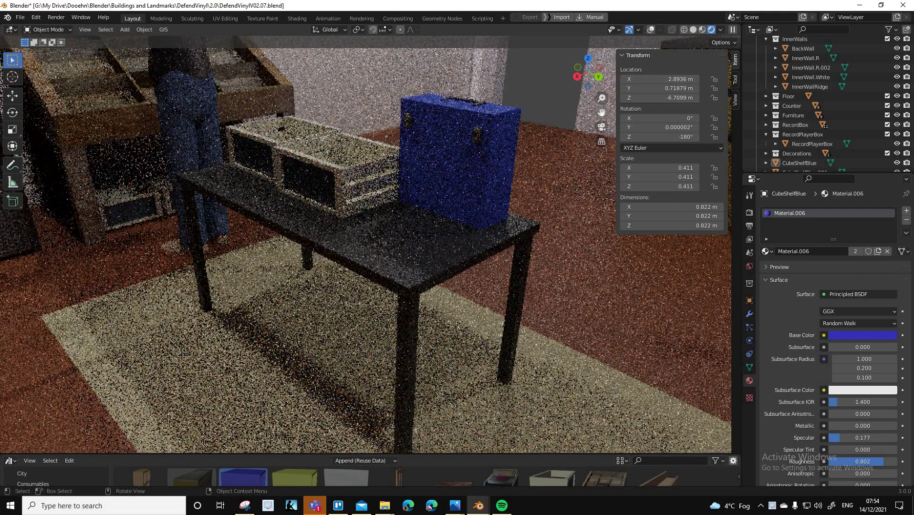
middle_drag(444, 160, 446, 161)
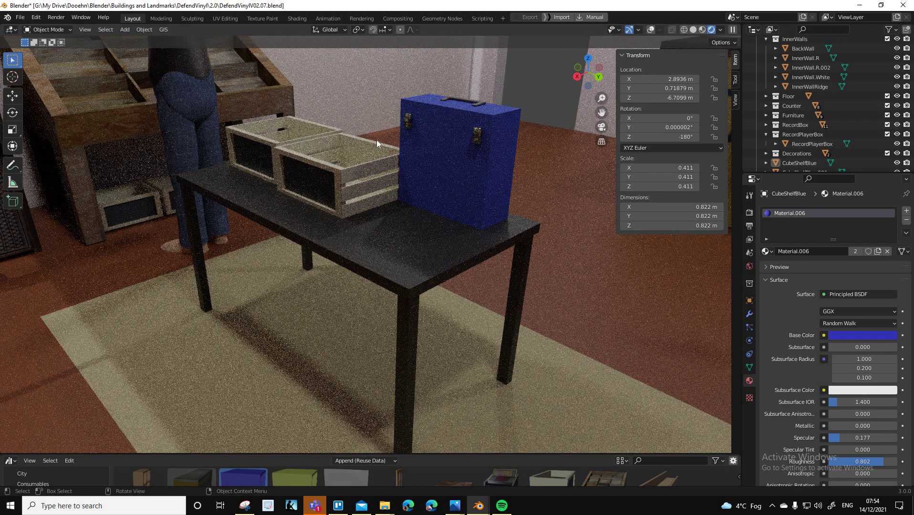
- Inspect the DEFEND counter, the wooden record racks, and the latches and handle of the blue record box
middle_drag(377, 140, 602, 112)
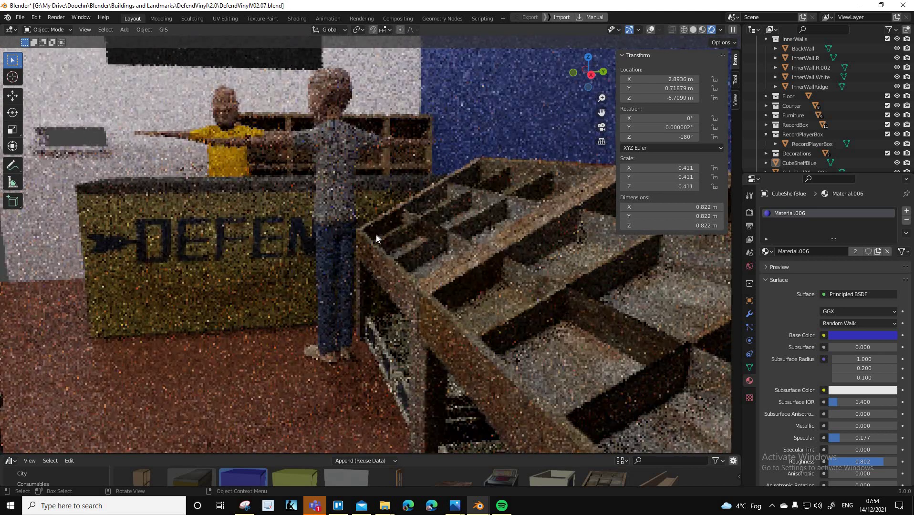
scroll(376, 233, down, 1)
scroll(375, 234, down, 2)
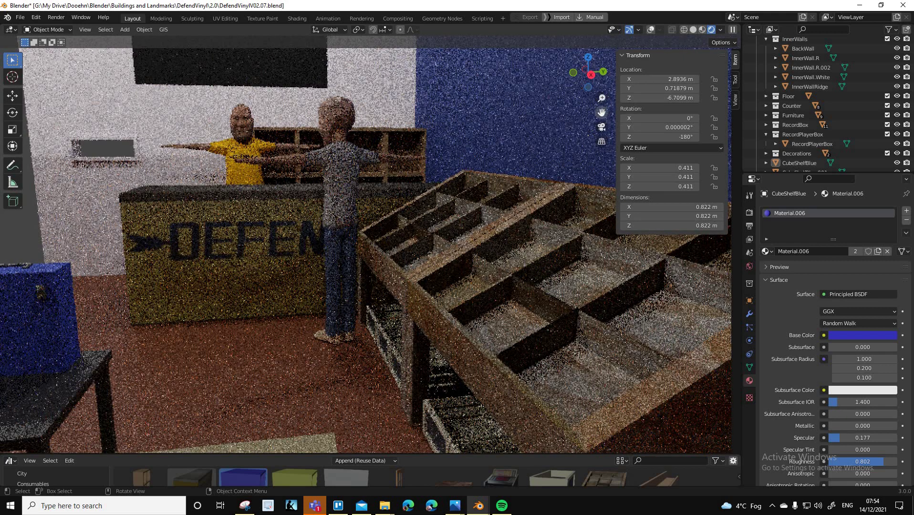
drag(602, 113, 682, 113)
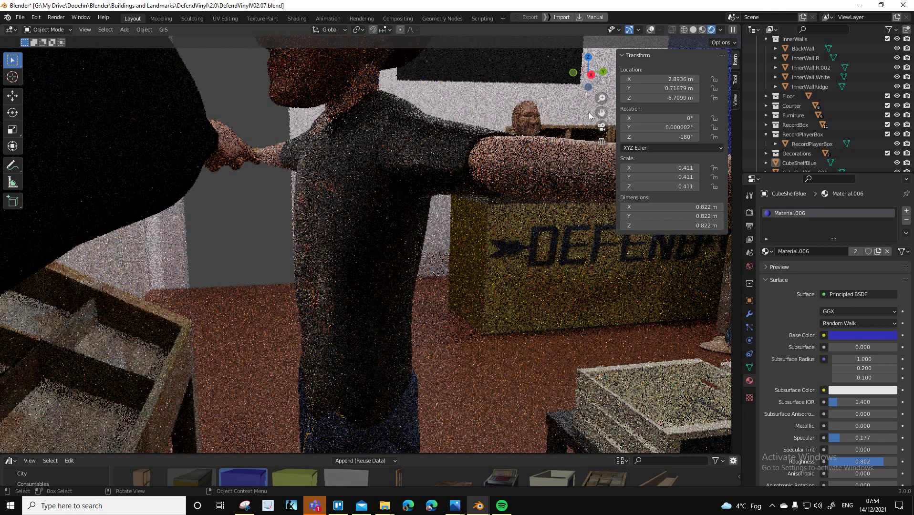
drag(605, 111, 446, 80)
scroll(543, 208, up, 2)
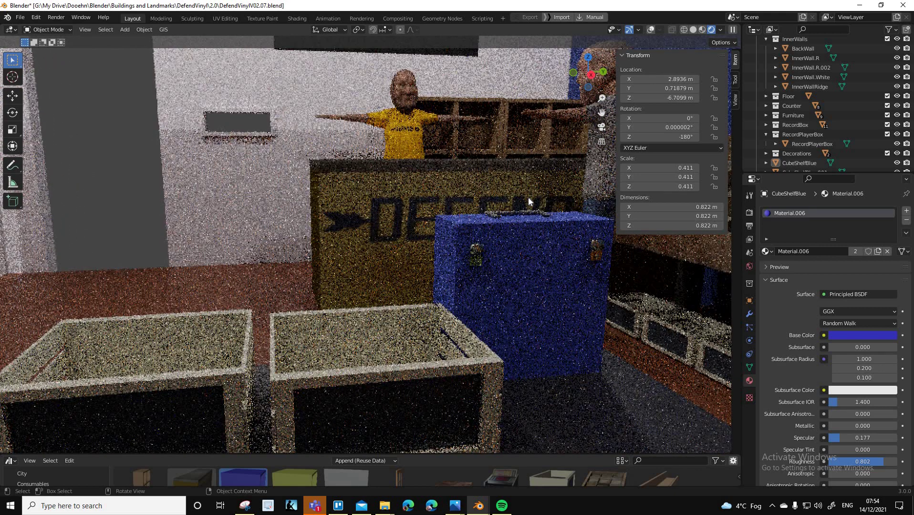
middle_drag(528, 198, 532, 194)
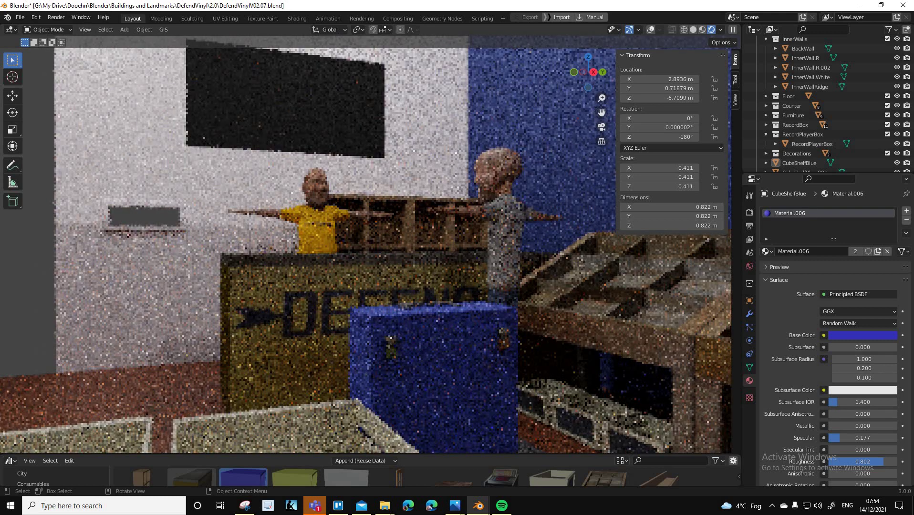
mouse_move(494, 269)
middle_down()
mouse_move(499, 261)
mouse_move(491, 265)
middle_up()
scroll(534, 236, down, 2)
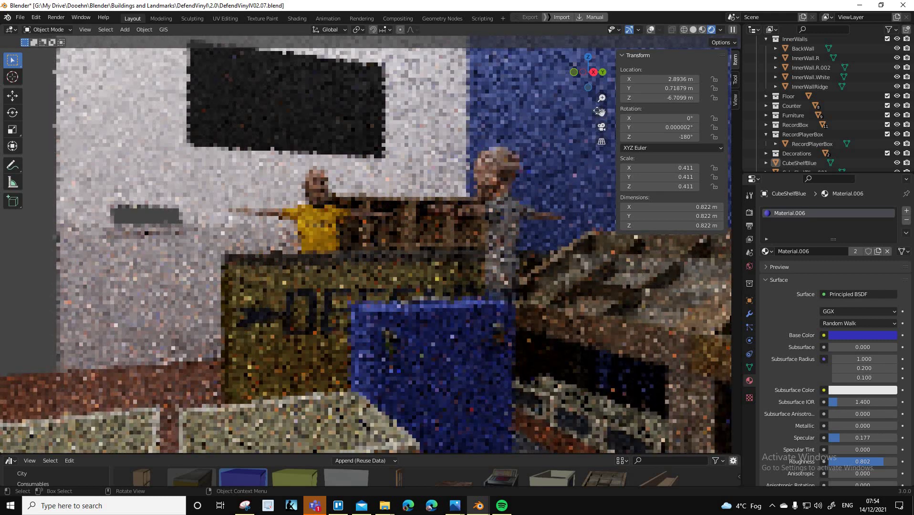
shift+middle_drag(507, 314, 503, 259)
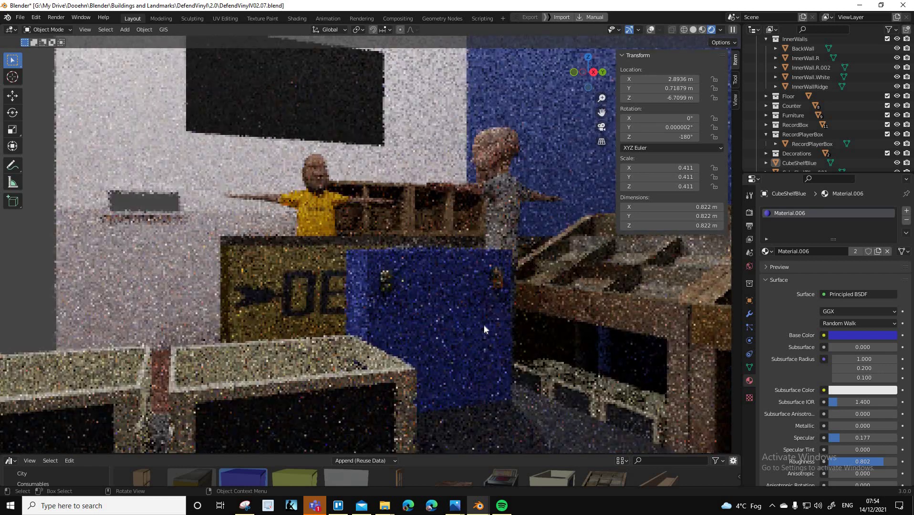
scroll(484, 326, up, 1)
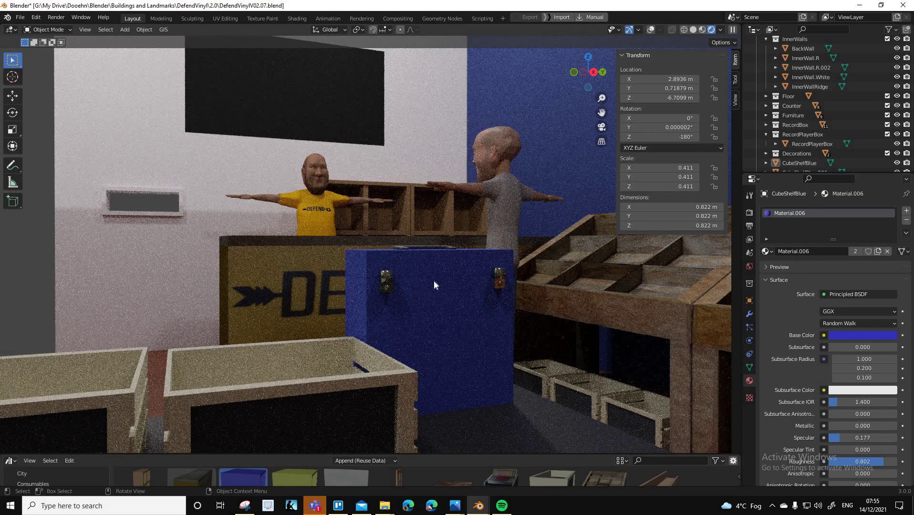
middle_drag(463, 313, 524, 200)
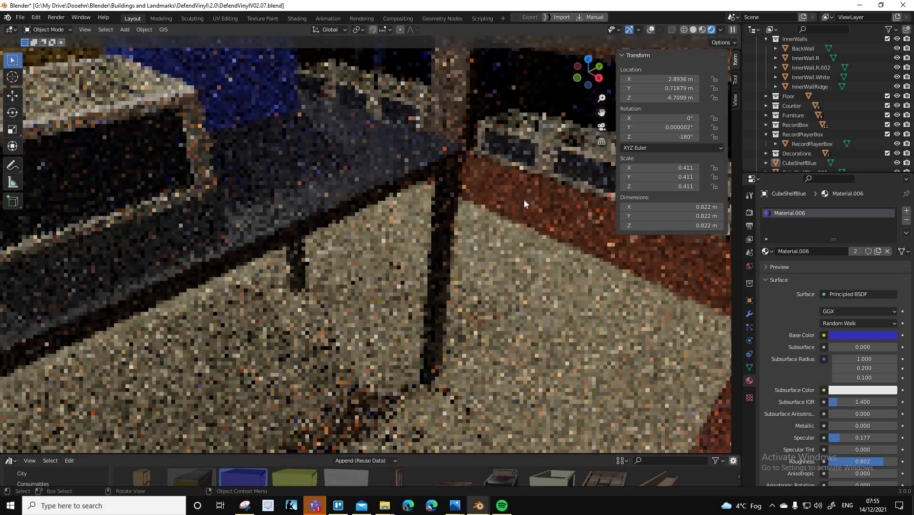
scroll(522, 199, down, 4)
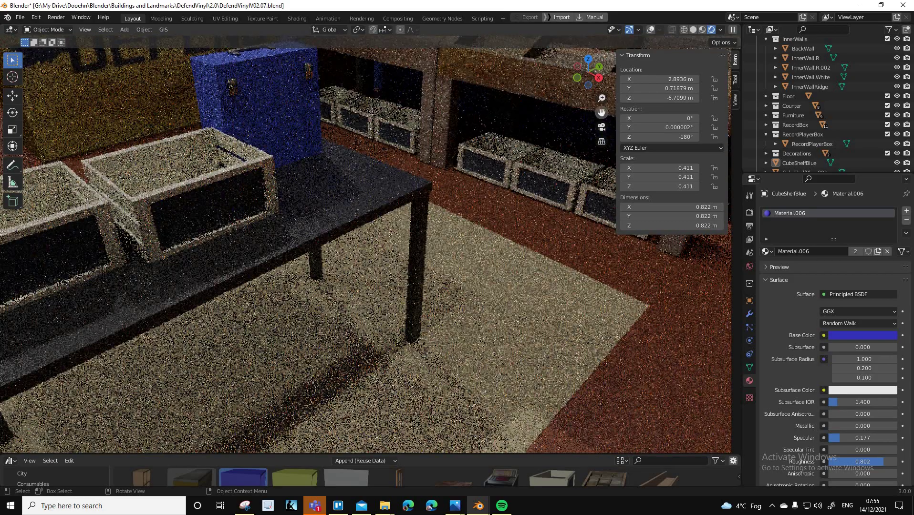
drag(602, 113, 616, 243)
scroll(326, 155, up, 2)
scroll(596, 157, up, 1)
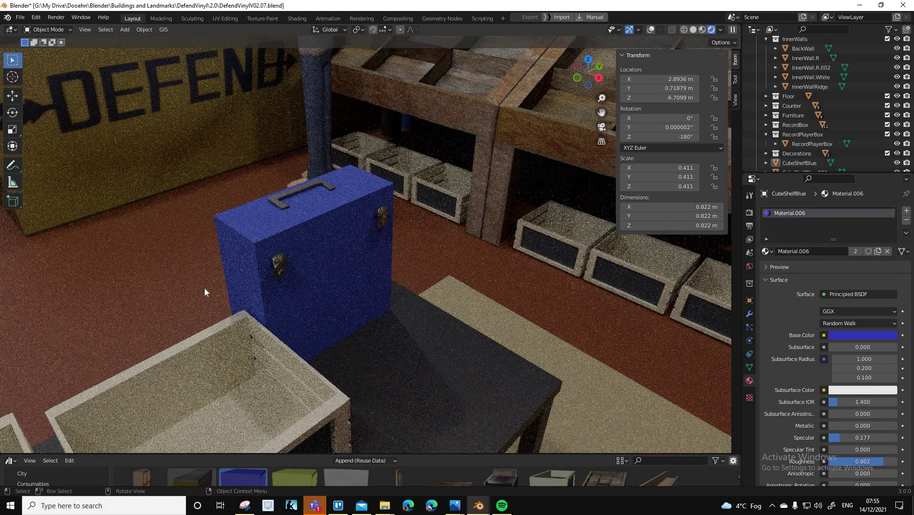
- Examine the stacked blue and yellow cube shelves beside the shop window from the building's rear and interior
scroll(385, 225, up, 6)
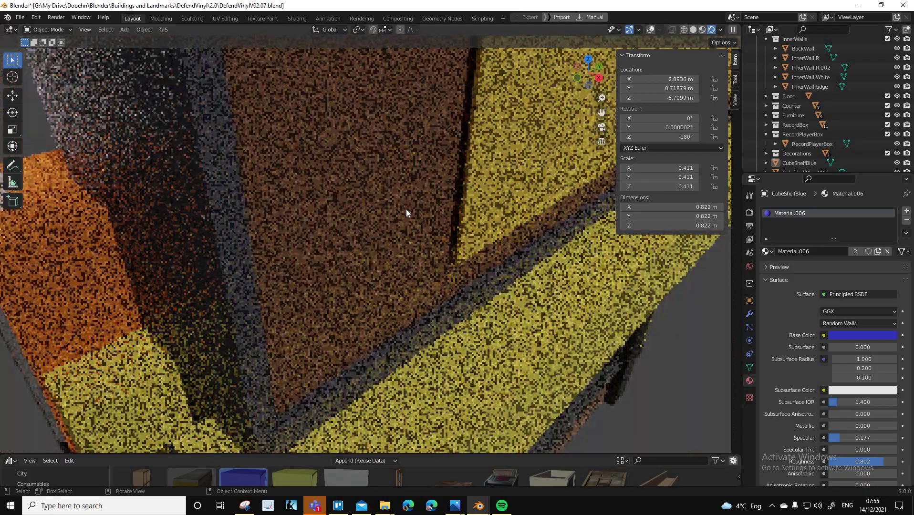
middle_drag(406, 209, 208, 198)
scroll(253, 211, down, 6)
scroll(385, 230, up, 3)
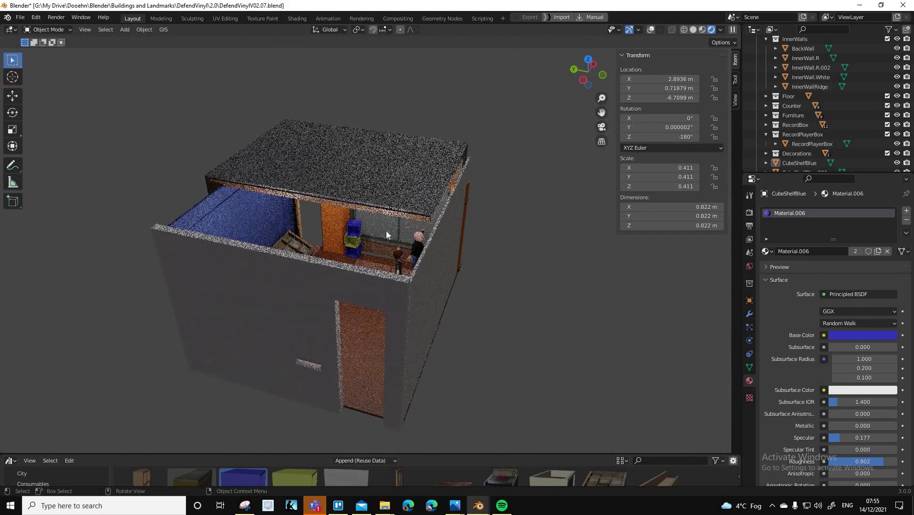
scroll(385, 231, up, 8)
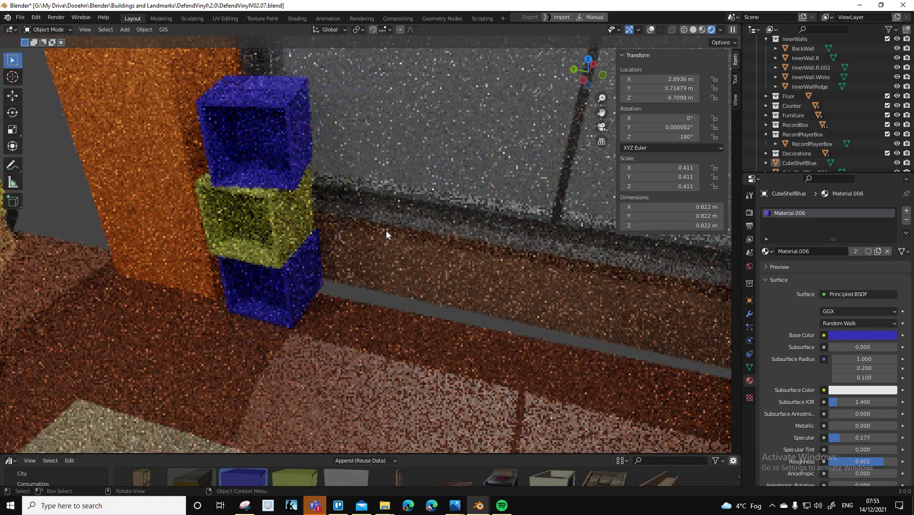
scroll(385, 231, down, 4)
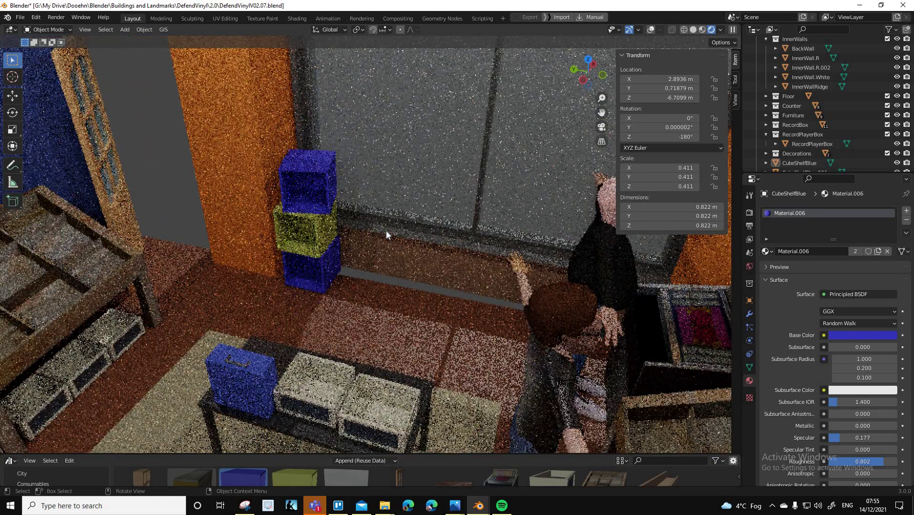
middle_drag(366, 226, 354, 211)
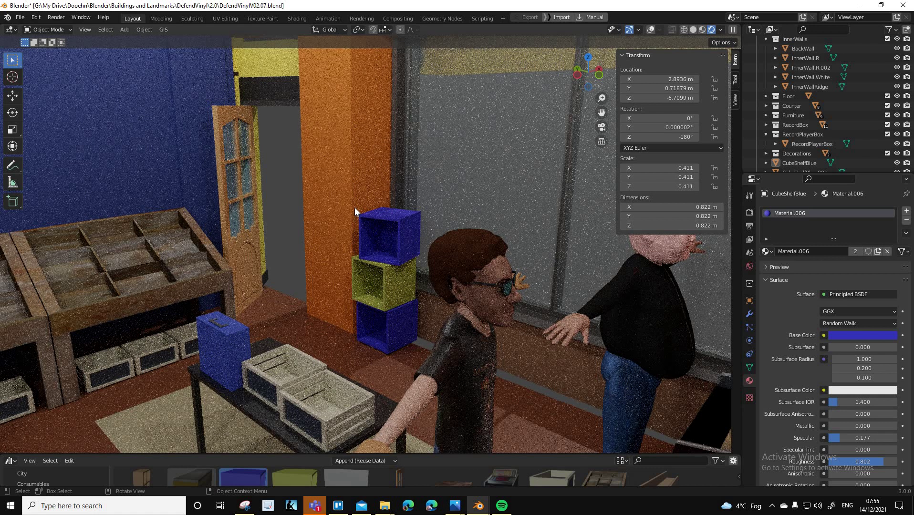
middle_drag(346, 205, 327, 205)
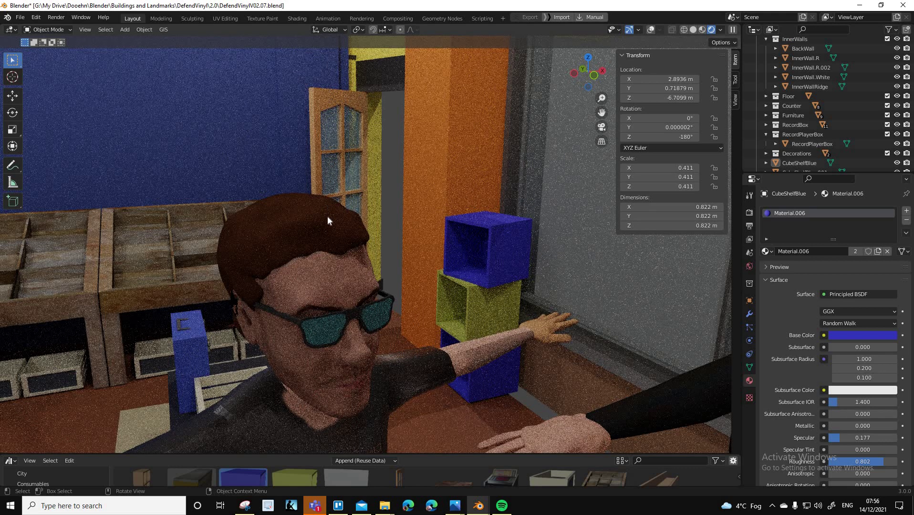
middle_drag(327, 216, 327, 227)
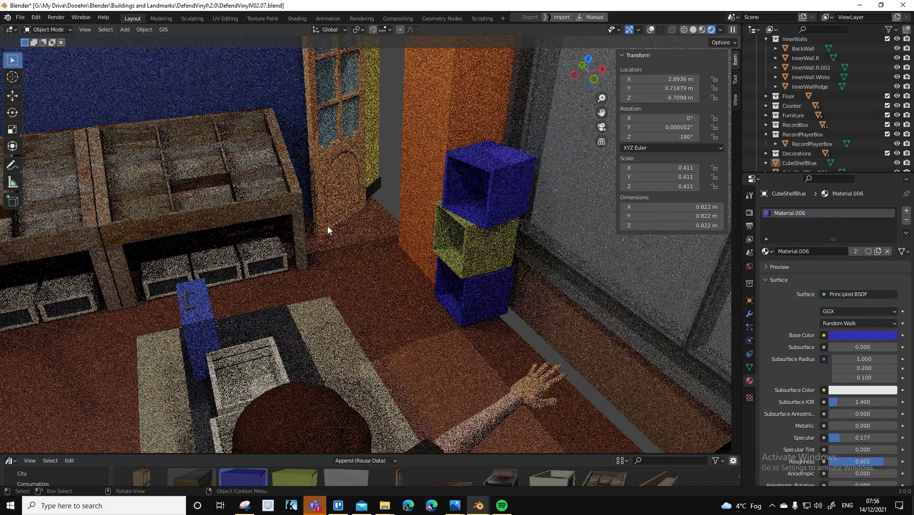
scroll(327, 226, down, 4)
middle_drag(326, 227, 402, 202)
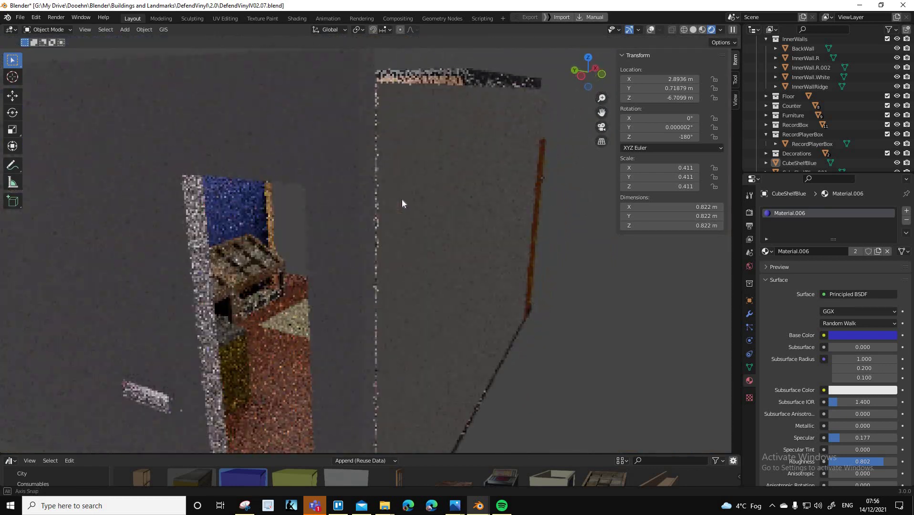
- Temporarily hide the InnerWall.White wall to see into the shop from behind, and show it again
click(788, 77)
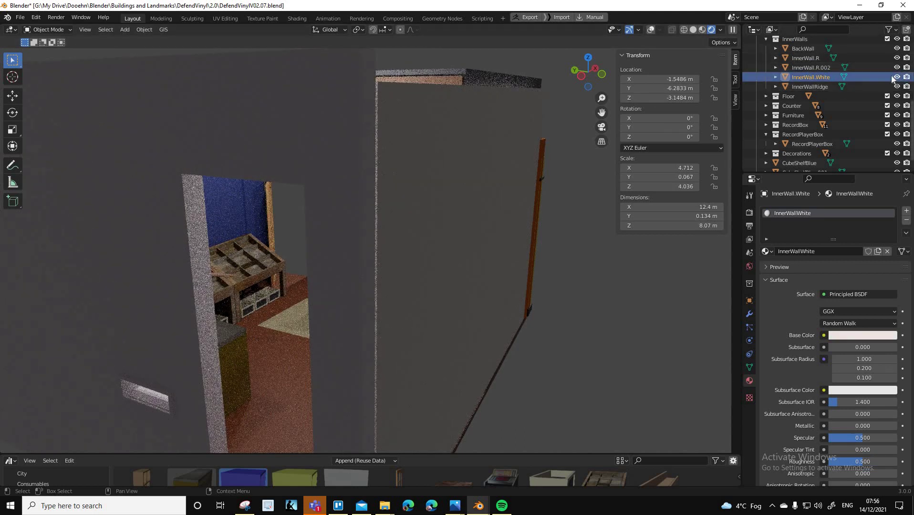
click(896, 77)
click(877, 49)
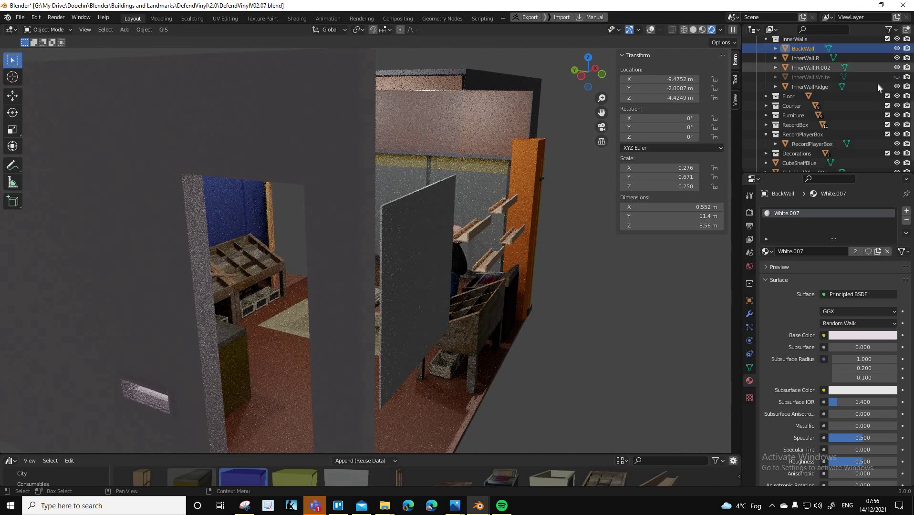
click(896, 78)
- Inspect the white inner wall with its floating wooden shelves and grey poster from inside the shop
middle_drag(465, 161, 588, 185)
shift+middle_drag(596, 234, 446, 236)
middle_drag(382, 232, 372, 188)
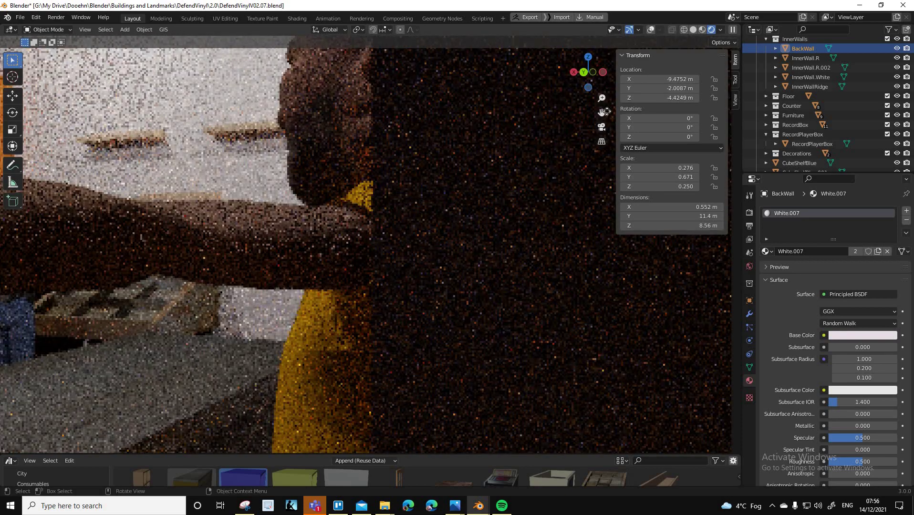
drag(602, 113, 767, 166)
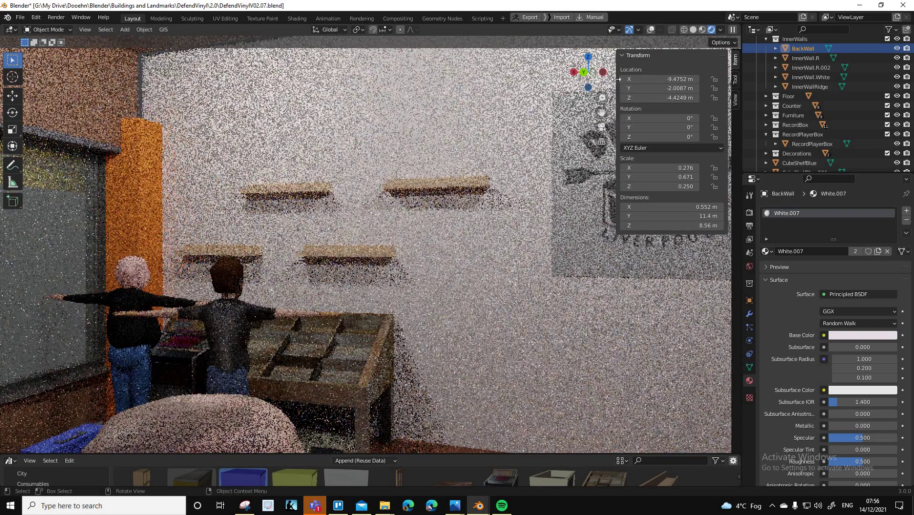
- Narrow the Transform sidebar and inspect the DEFEND VINYL poster, the doorway corner and the floor beside the counter
drag(617, 82, 700, 82)
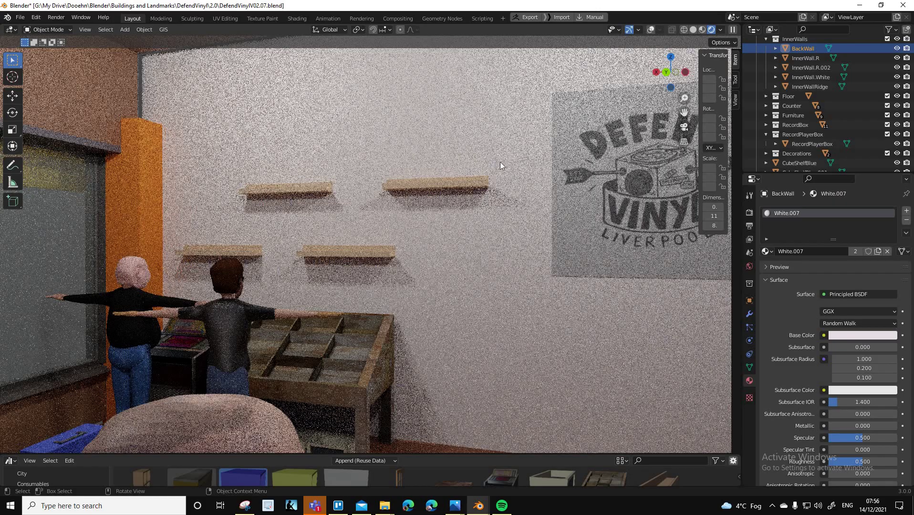
middle_drag(500, 161, 530, 163)
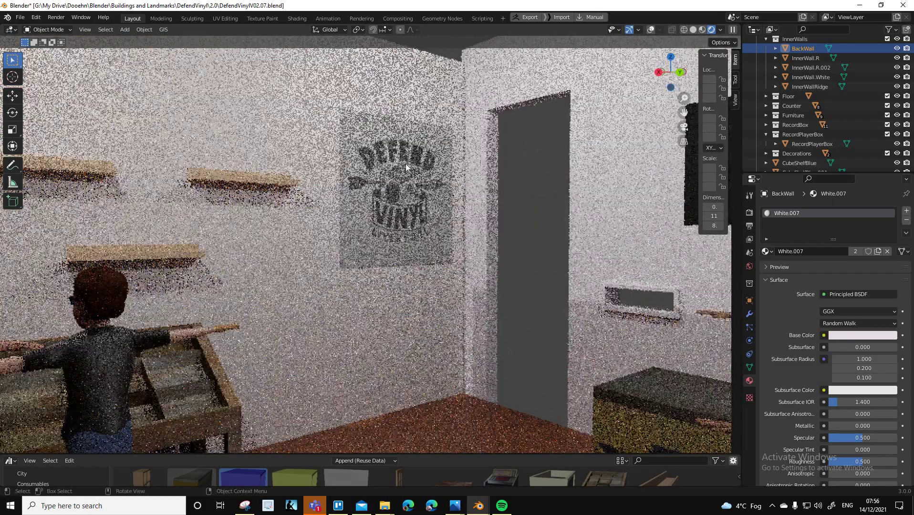
middle_drag(423, 166, 423, 166)
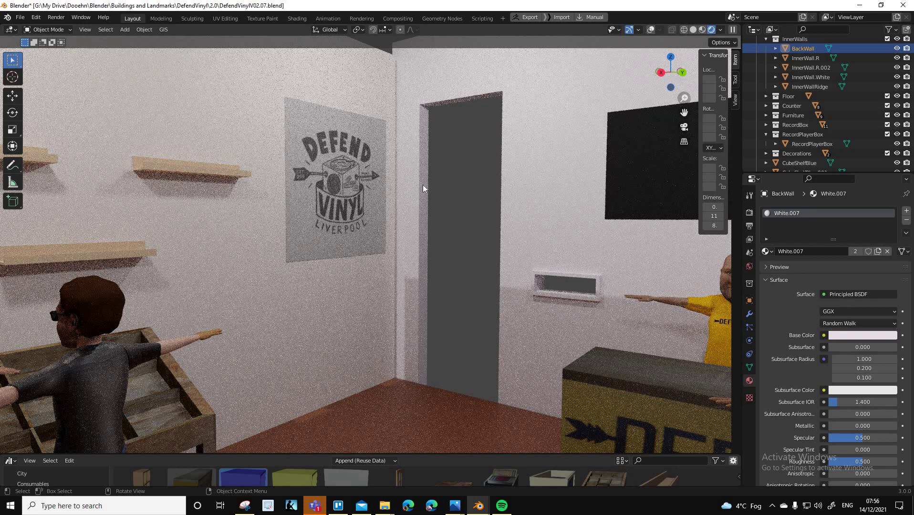
middle_drag(422, 186, 428, 196)
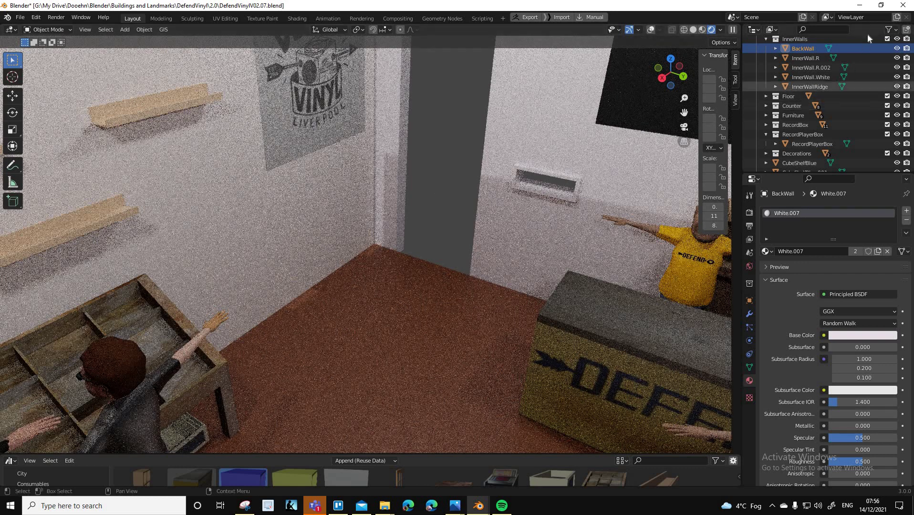
- Hide the InnerWall.White and BackWall walls and view the shop interior towards the front window from behind
click(896, 77)
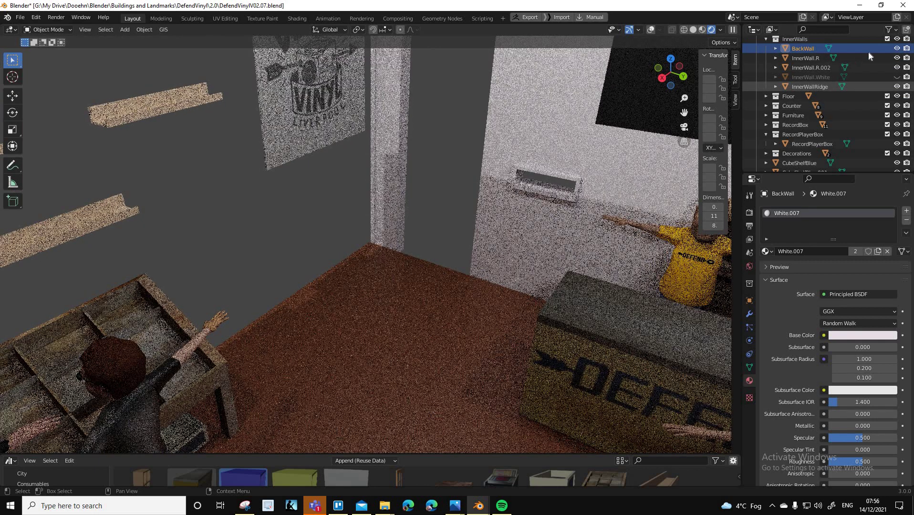
key(h)
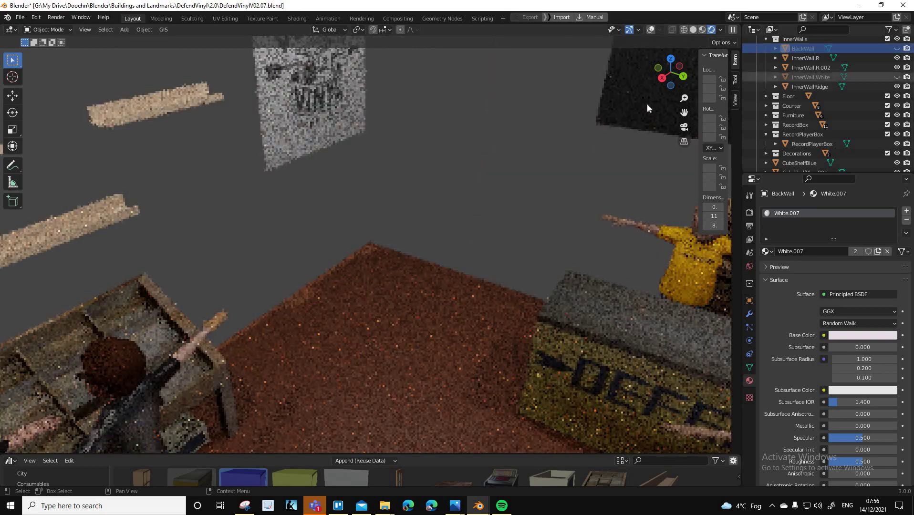
middle_drag(436, 134, 405, 210)
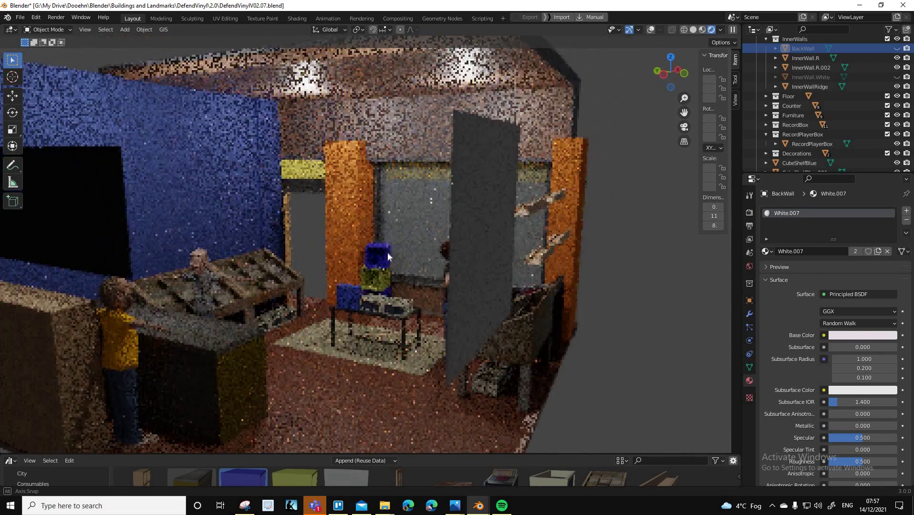
scroll(413, 263, up, 3)
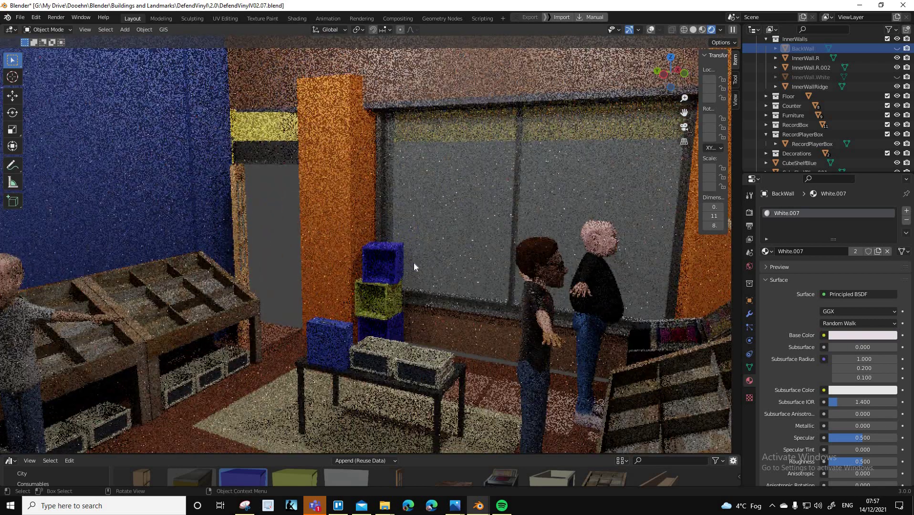
scroll(413, 263, down, 2)
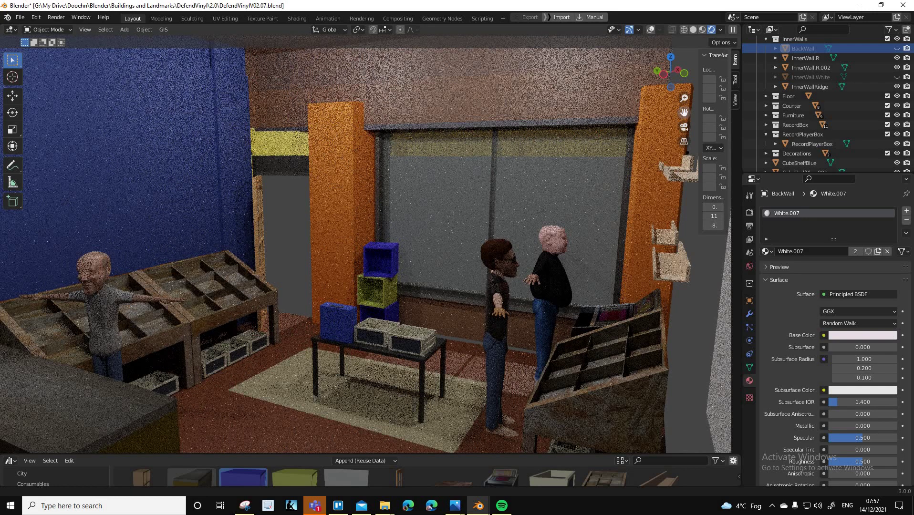
shift+middle_drag(598, 152, 639, 144)
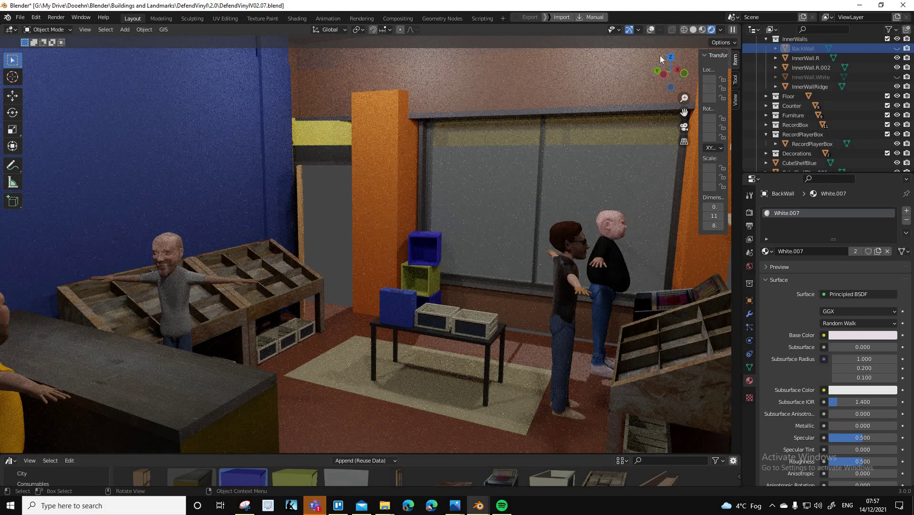
- Switch the viewport to material preview shading and inspect the record racks, display table, counter and wall shelves
click(700, 30)
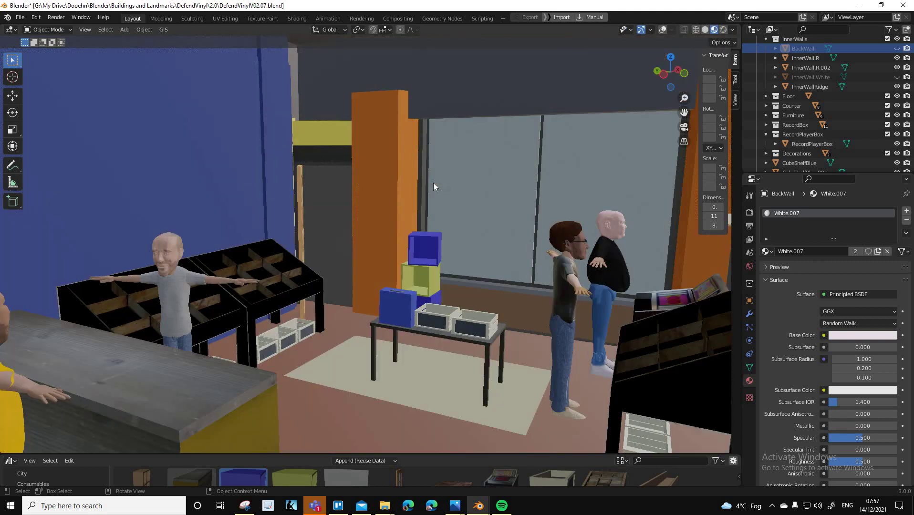
scroll(445, 200, down, 2)
middle_drag(436, 222, 80, 226)
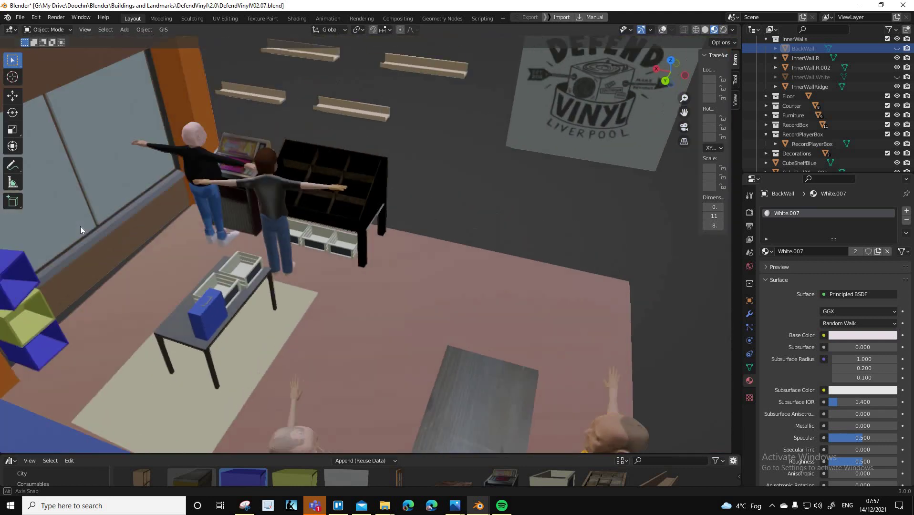
scroll(245, 285, up, 4)
middle_drag(232, 224, 283, 235)
middle_drag(480, 231, 481, 231)
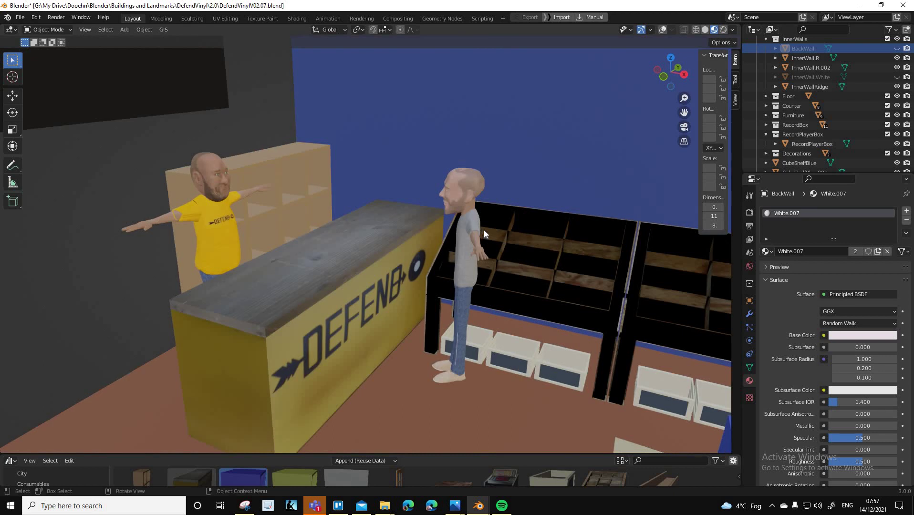
scroll(484, 229, down, 6)
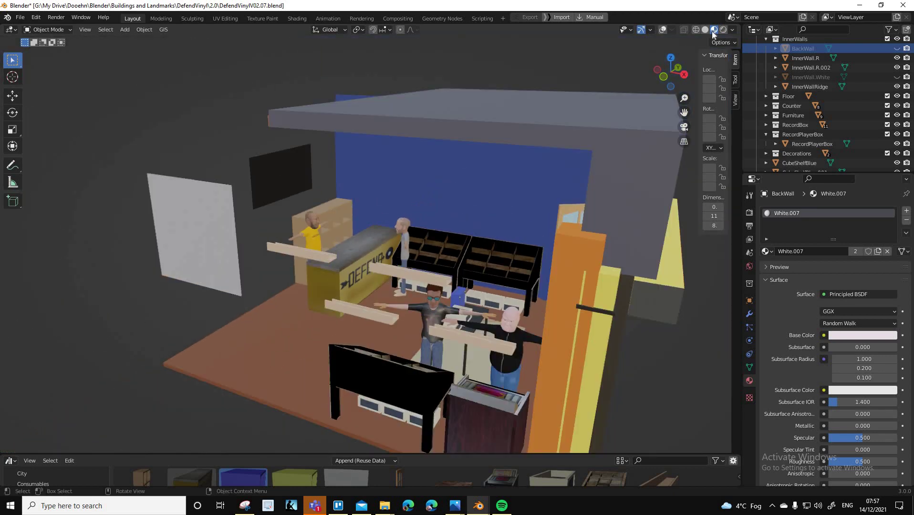
- View the whole building in solid and wireframe shading, and return the viewport to rendered shading
key(z)
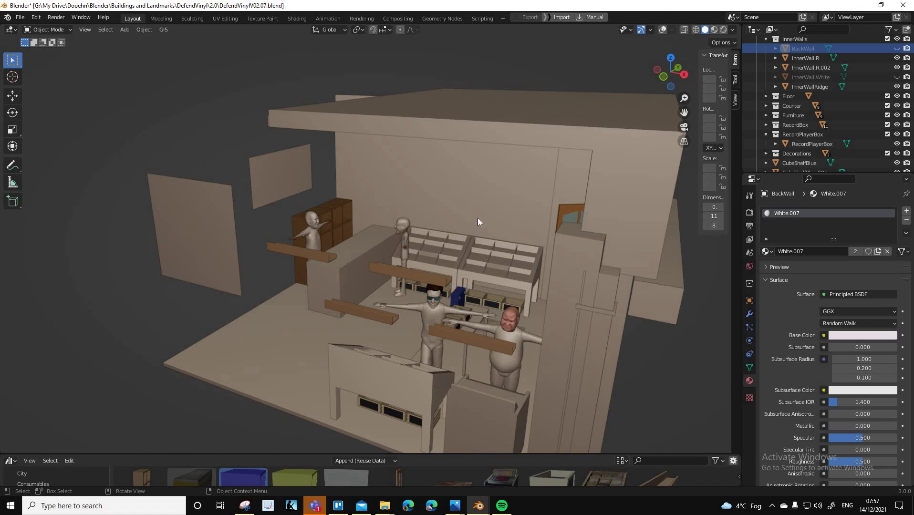
mouse_move(479, 222)
middle_down()
mouse_move(485, 208)
mouse_move(509, 239)
mouse_move(529, 237)
mouse_move(522, 255)
mouse_move(520, 238)
mouse_move(478, 213)
mouse_move(472, 225)
mouse_move(418, 225)
mouse_move(619, 49)
middle_up()
key(shift+z)
scroll(438, 230, down, 3)
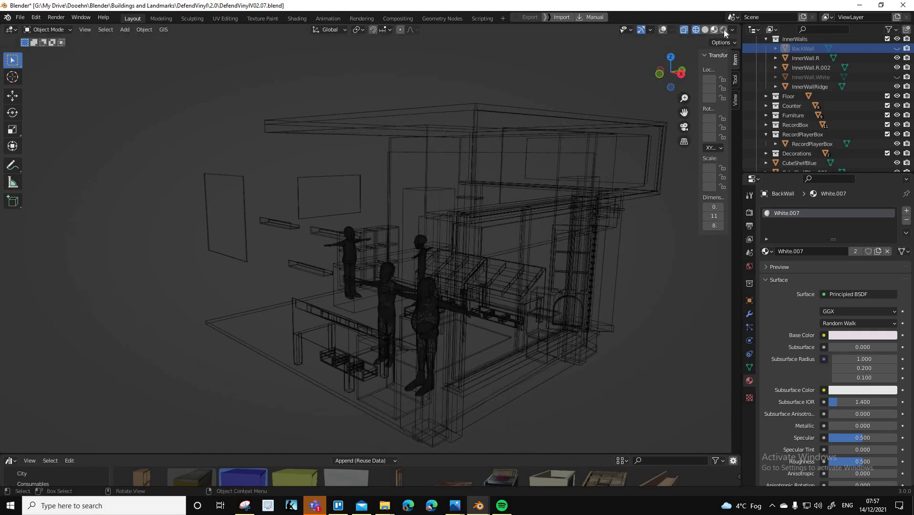
click(723, 30)
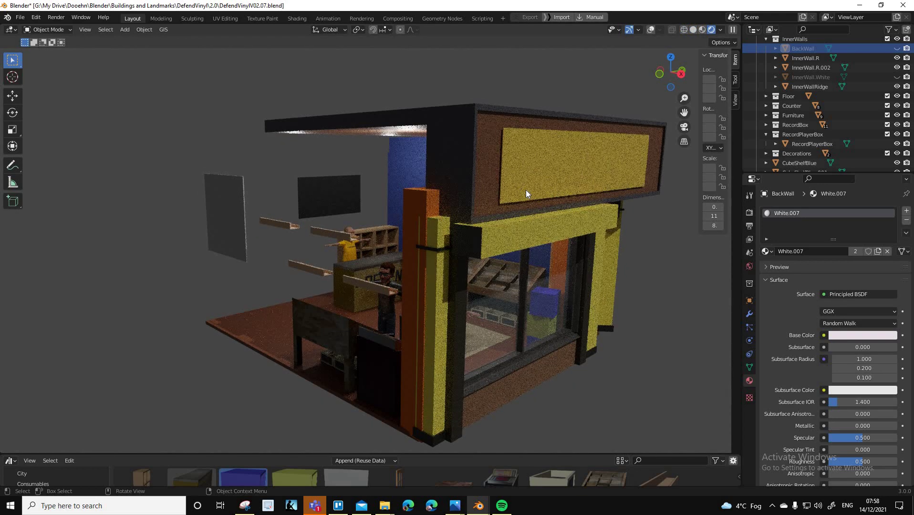
- Show the InnerWall.White and BackWall walls again and inspect the yellow shopfront around the window and entrance door
middle_drag(515, 179, 504, 183)
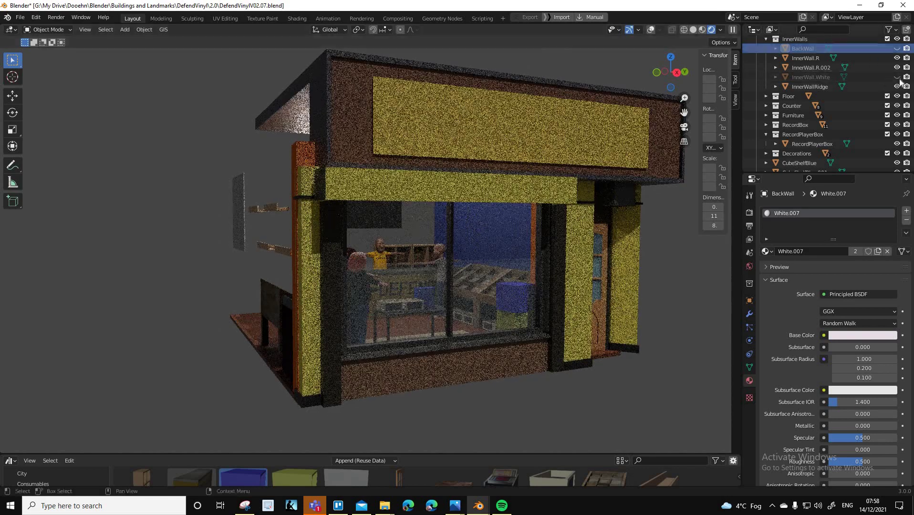
click(897, 76)
click(897, 48)
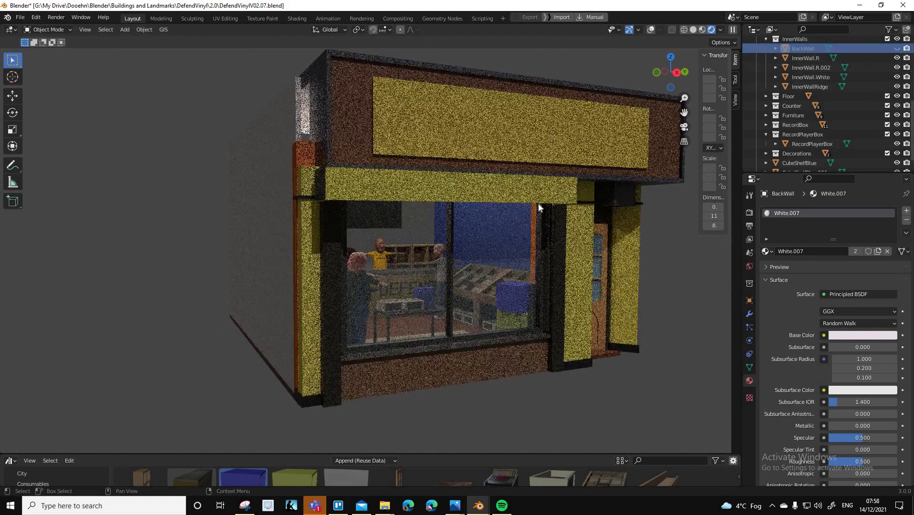
middle_drag(532, 200, 471, 245)
scroll(569, 168, up, 4)
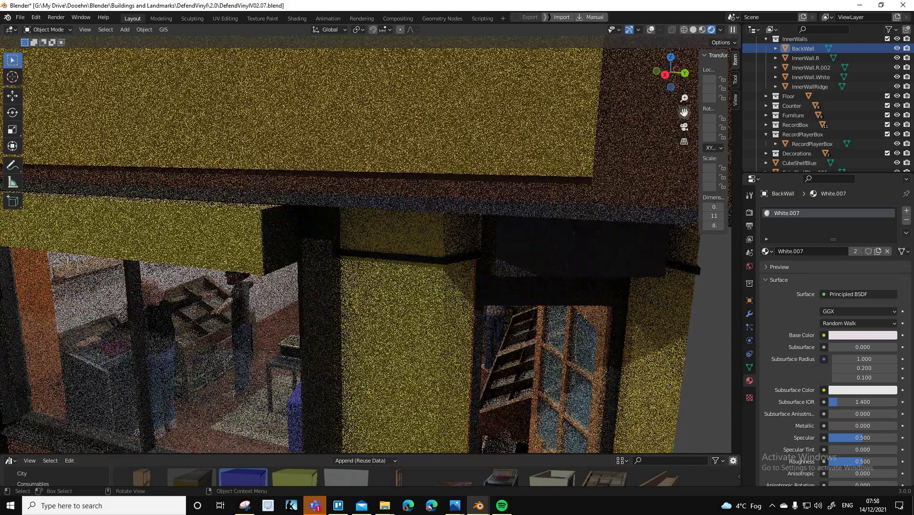
drag(684, 113, 684, 1)
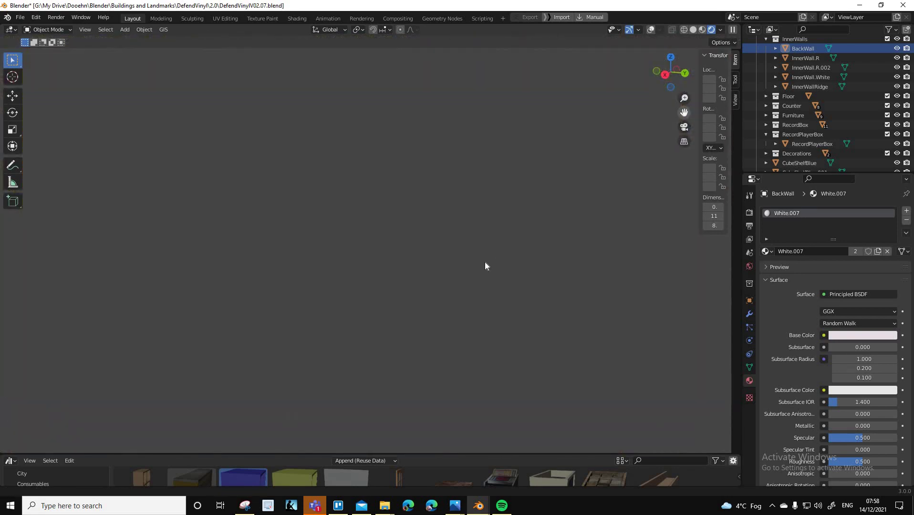
scroll(487, 181, down, 10)
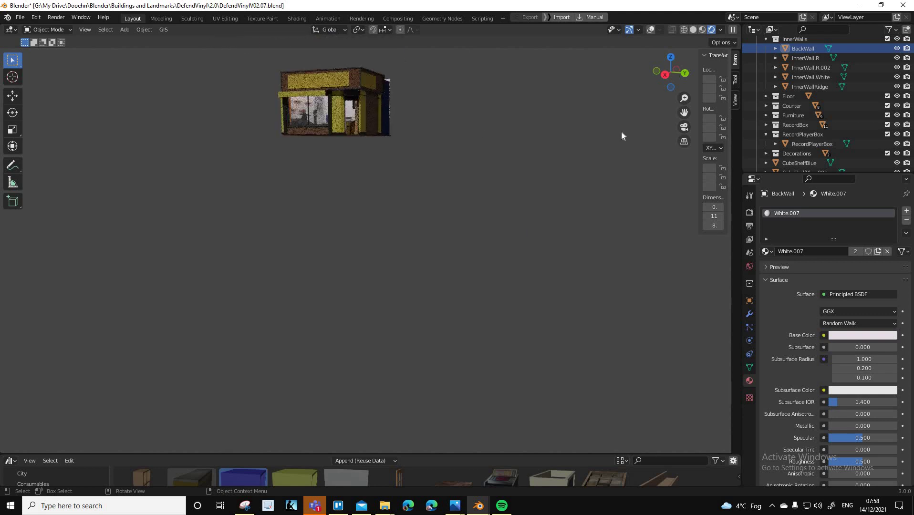
drag(684, 112, 413, 204)
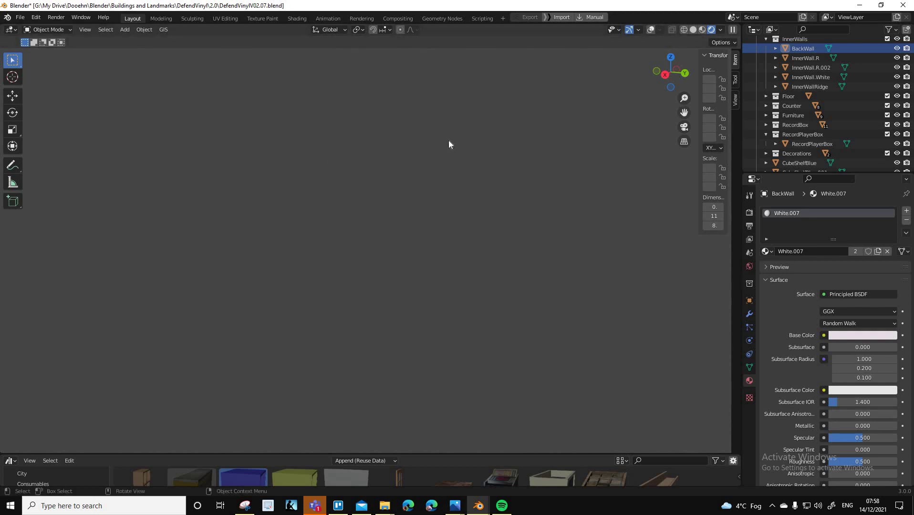